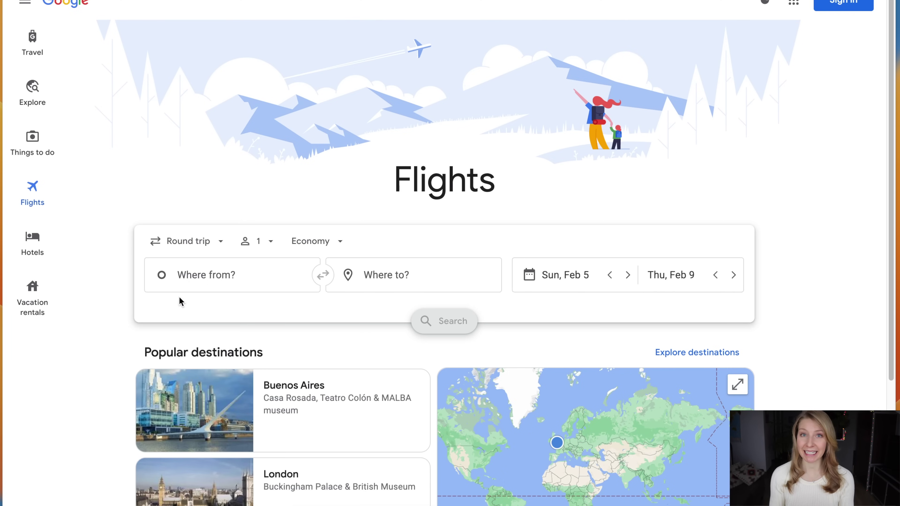
# - Set the route from New York JFK to Los Angeles LAX
pyautogui.click(180, 270)
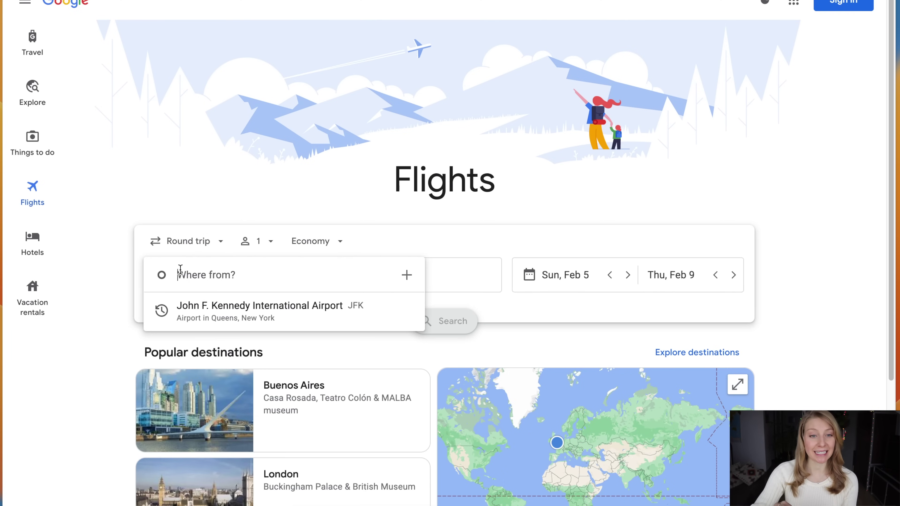
pyautogui.write('jfk')
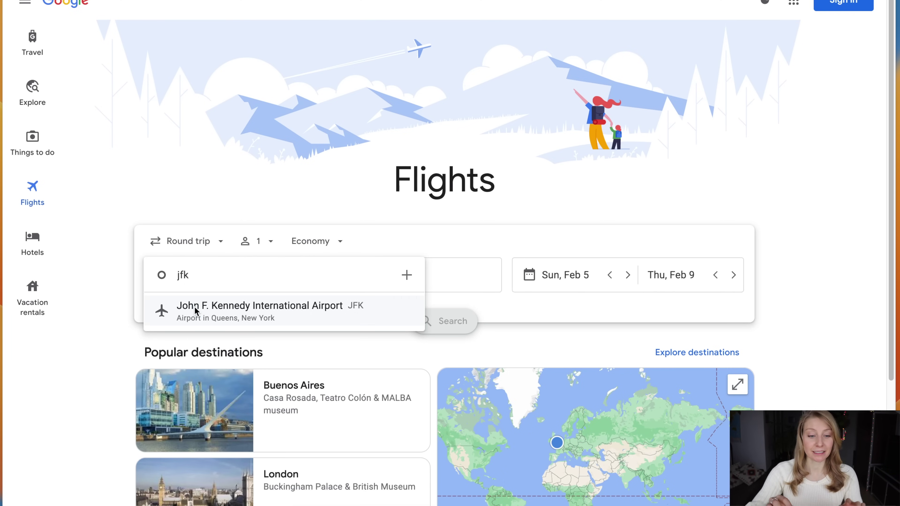
pyautogui.click(196, 311)
pyautogui.click(393, 277)
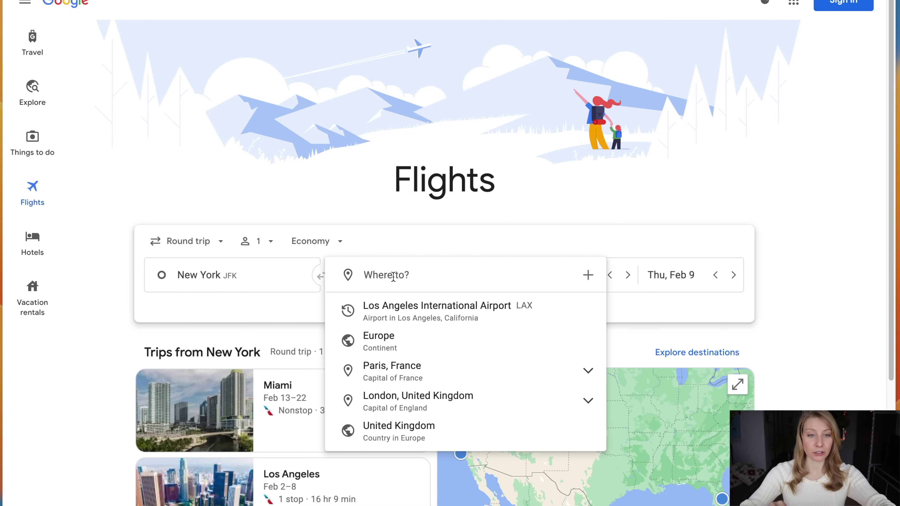
pyautogui.write('lax')
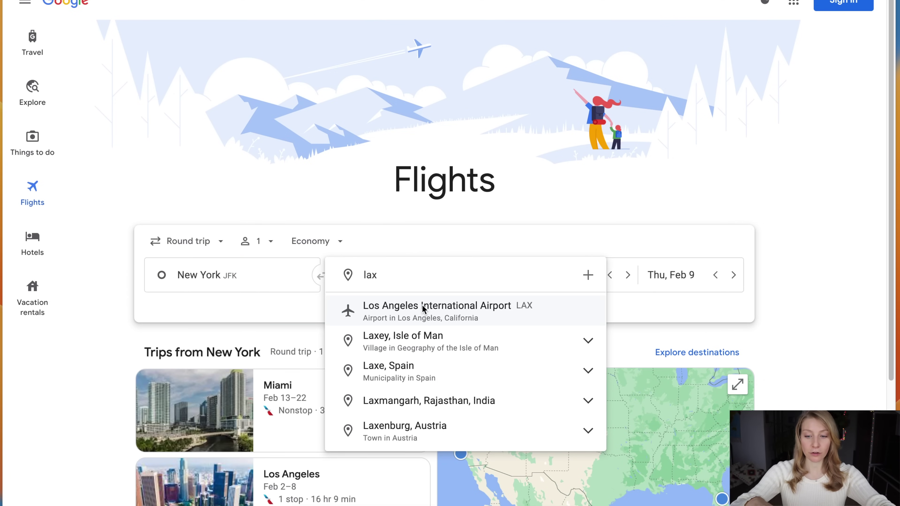
pyautogui.click(424, 310)
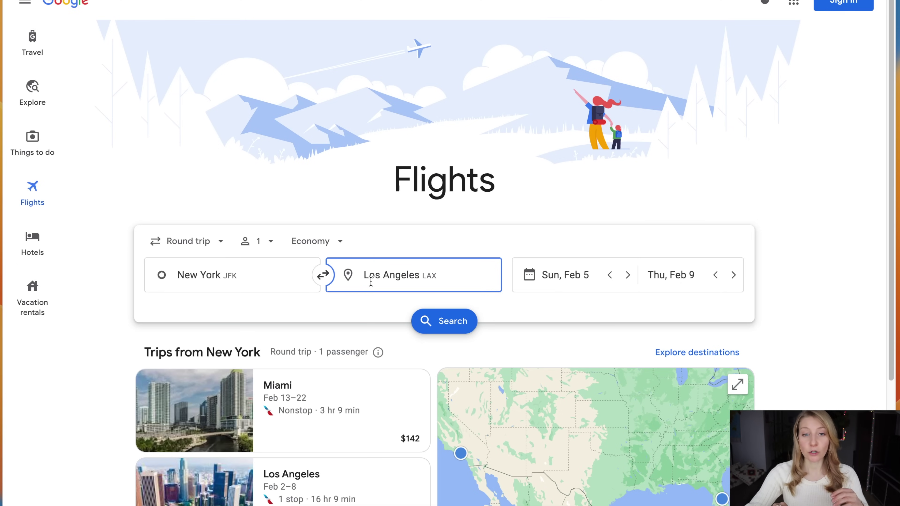
# - Set travel dates to Fri, Aug 4 through Sun, Aug 6 and show results
pyautogui.click(532, 280)
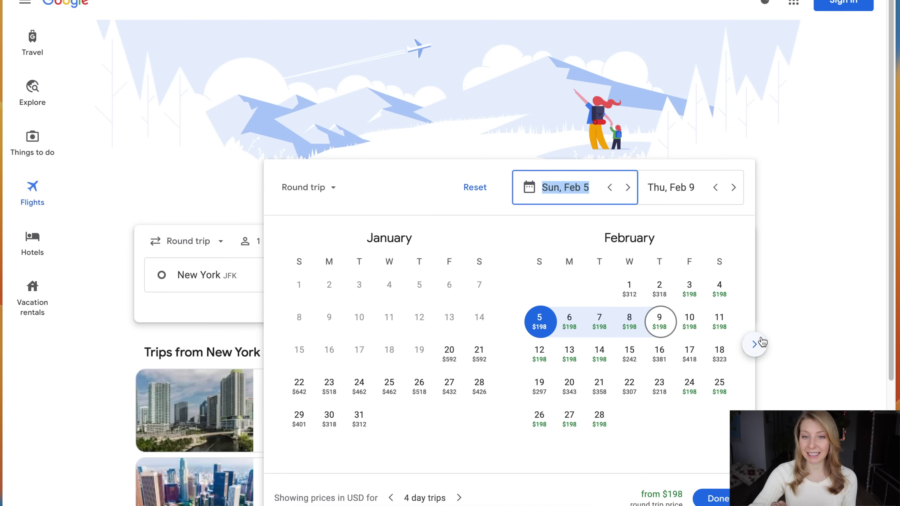
pyautogui.click(761, 351)
pyautogui.click(761, 350)
pyautogui.click(762, 351)
pyautogui.click(762, 350)
pyautogui.click(761, 350)
pyautogui.click(762, 350)
pyautogui.click(762, 350)
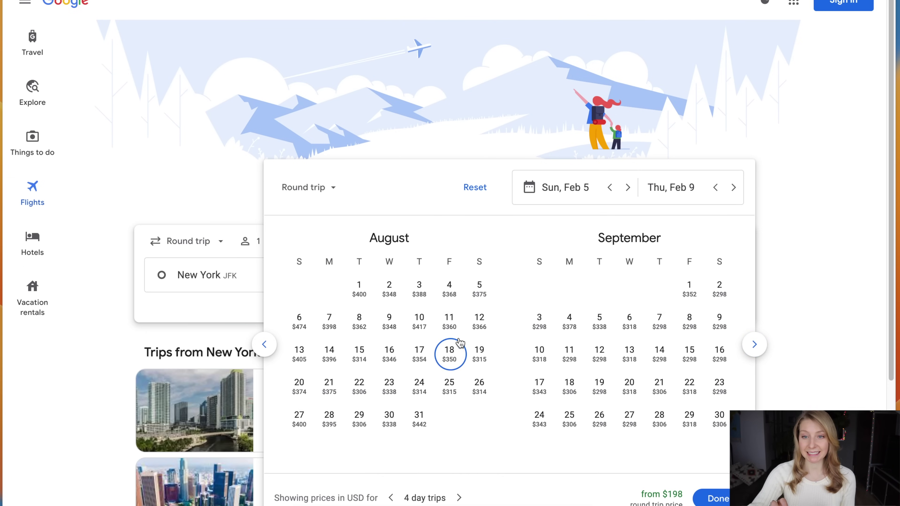
pyautogui.click(449, 290)
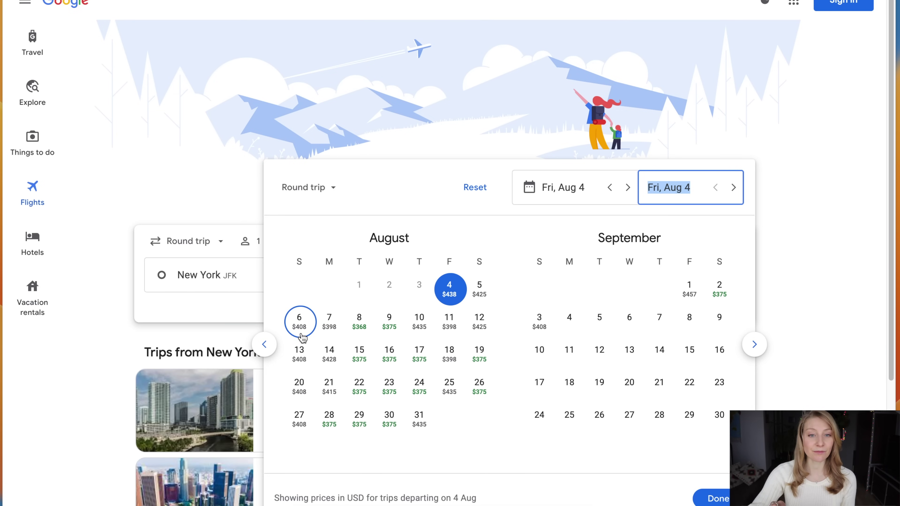
pyautogui.click(300, 322)
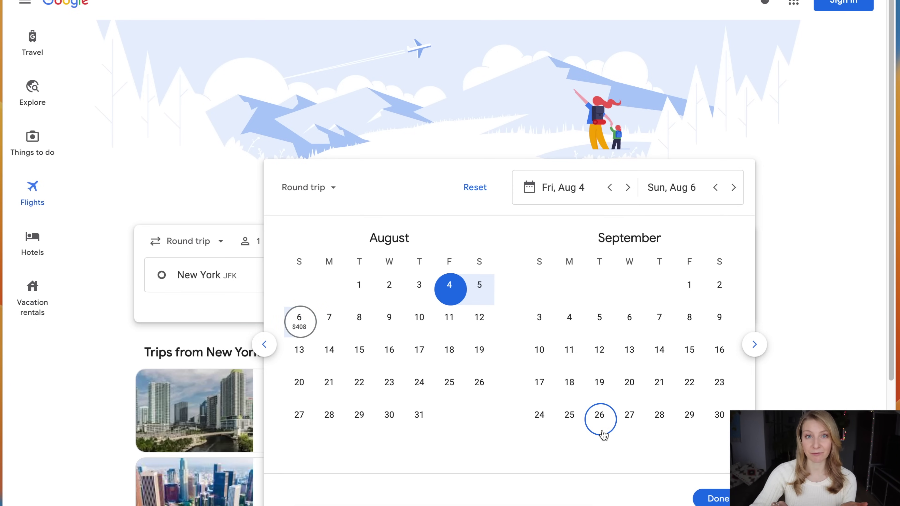
pyautogui.click(710, 502)
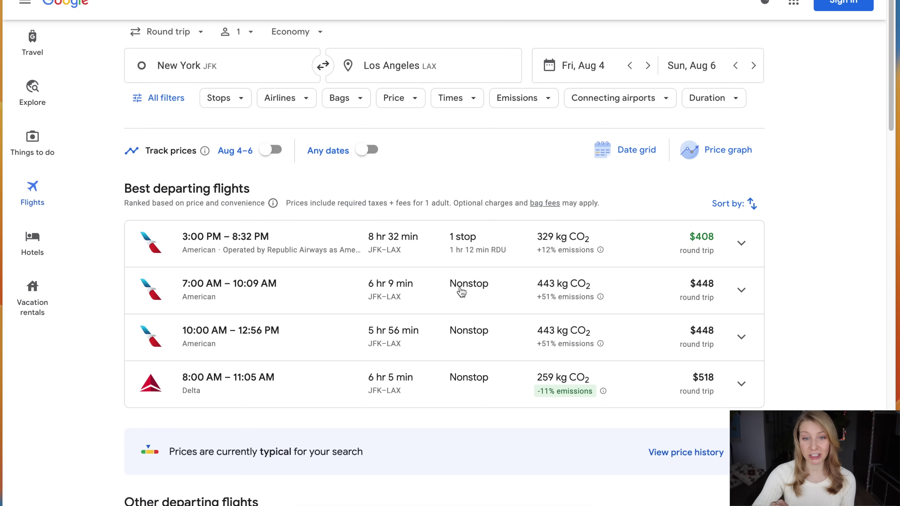
pyautogui.scroll(-3, 462, 390)
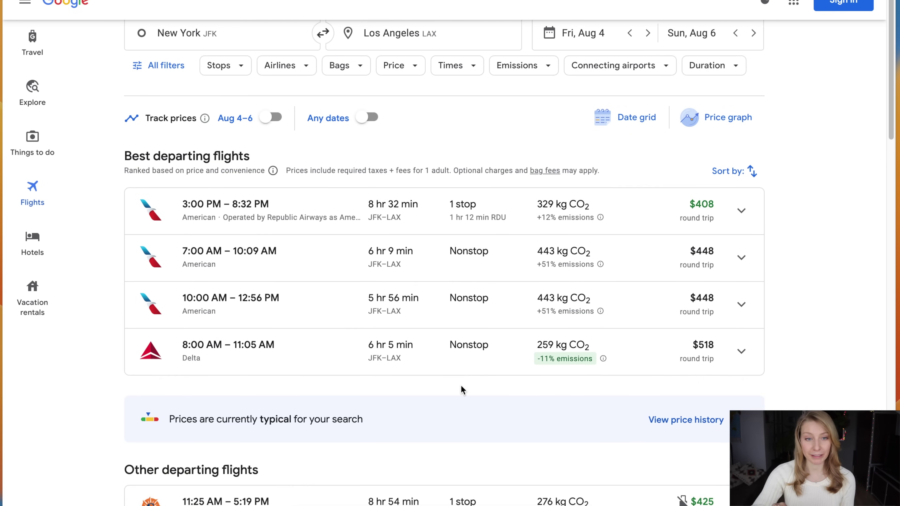
pyautogui.scroll(-5, 463, 390)
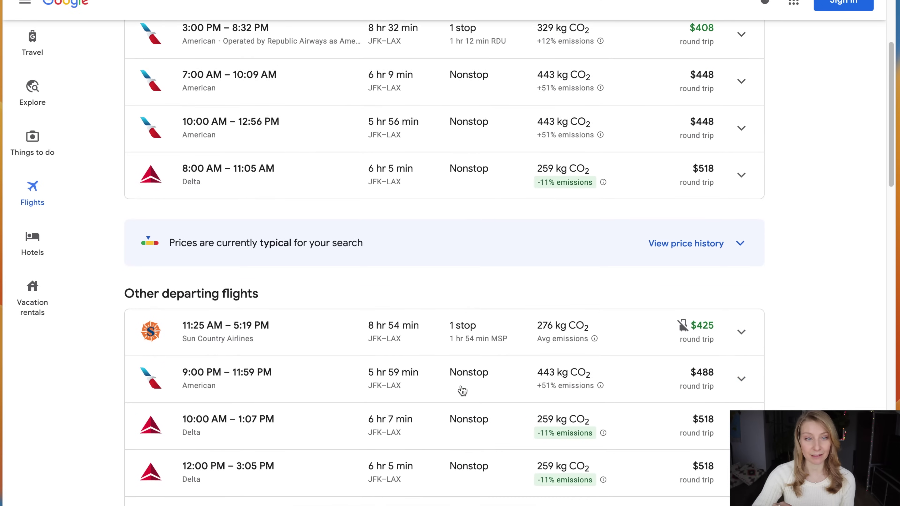
pyautogui.scroll(-4, 462, 390)
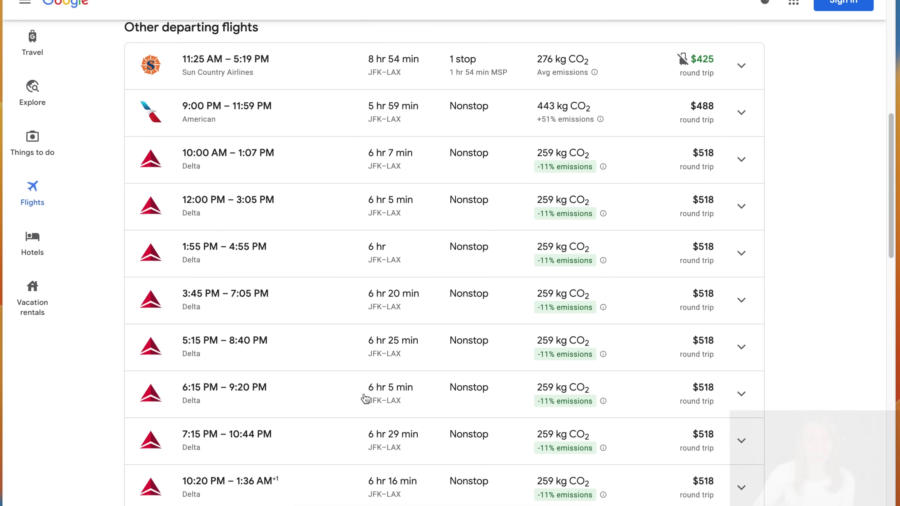
pyautogui.scroll(-2, 364, 399)
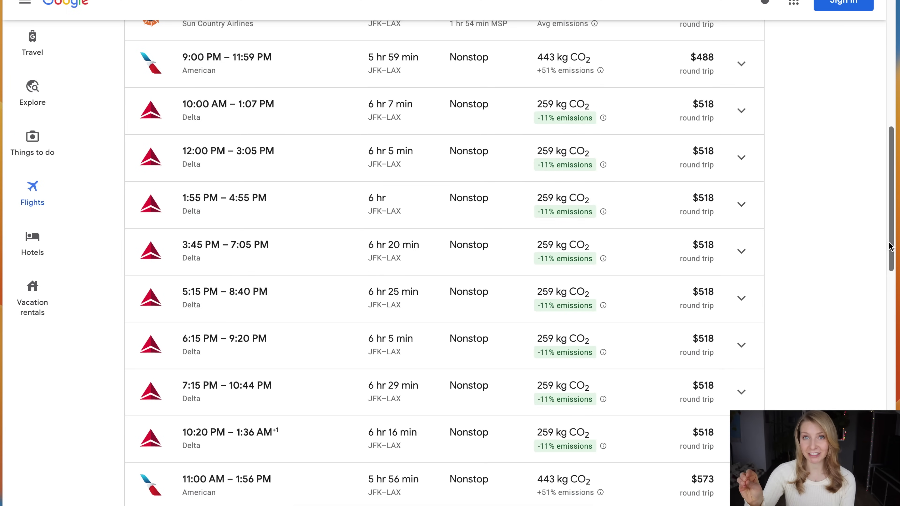
pyautogui.moveTo(891, 245); pyautogui.dragTo(891, 502)
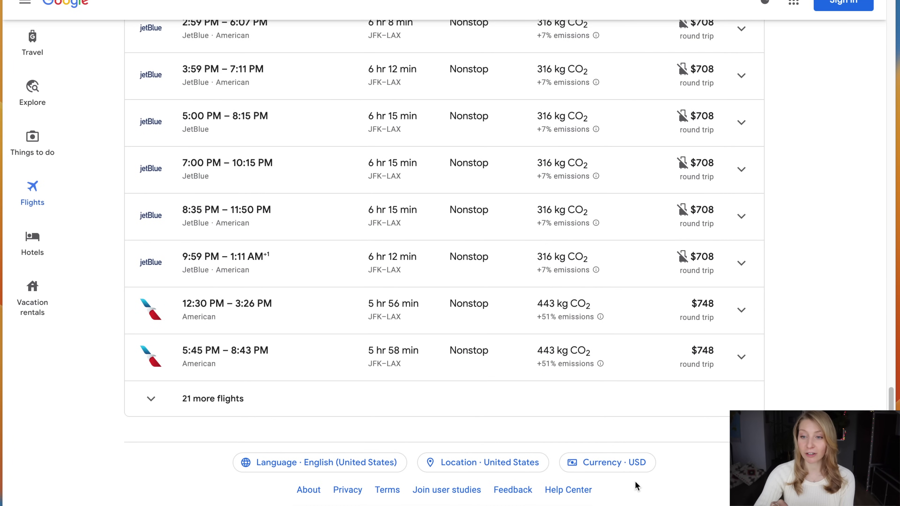
pyautogui.click(620, 474)
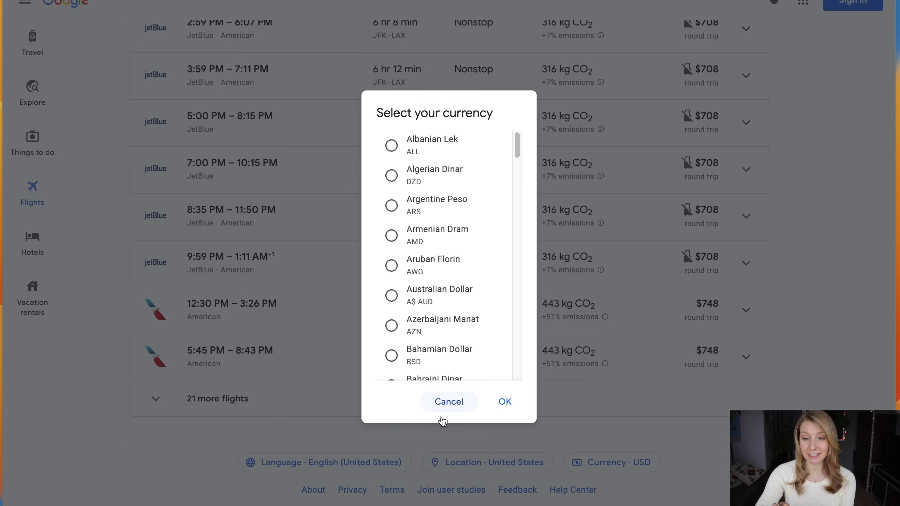
pyautogui.click(449, 404)
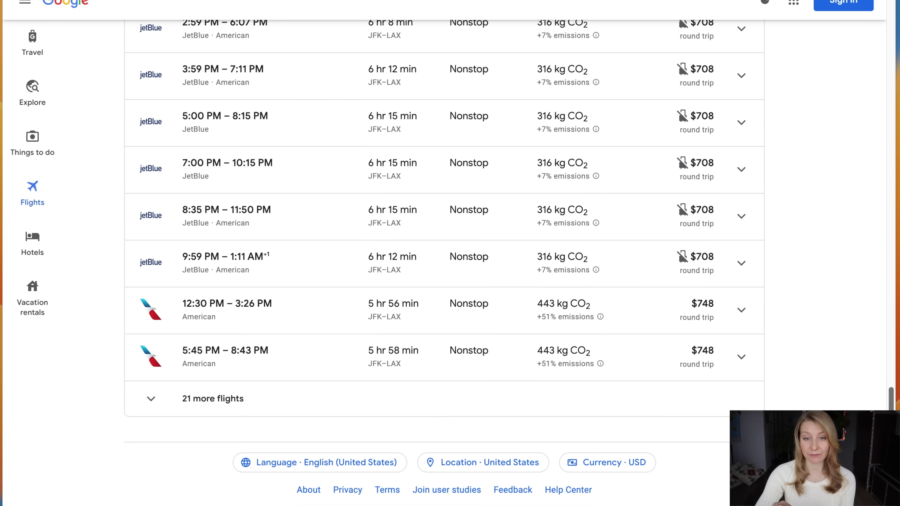
pyautogui.scroll(15, 885, 262)
pyautogui.scroll(5, 885, 262)
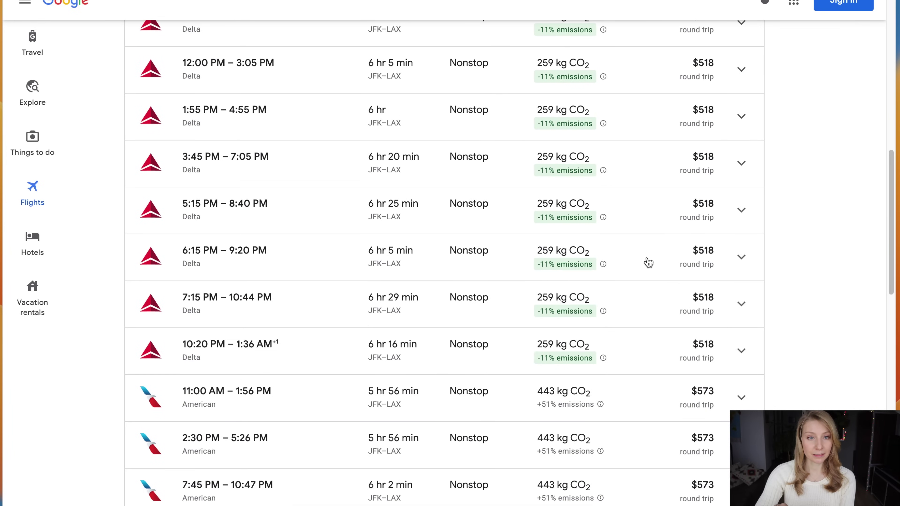
# - Select the 6:15 PM Delta nonstop as the departing flight
pyautogui.click(738, 261)
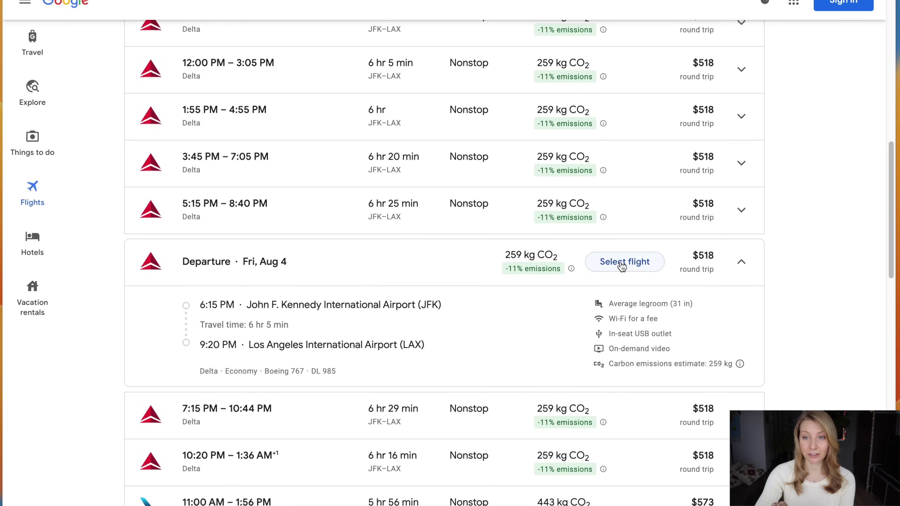
pyautogui.click(622, 264)
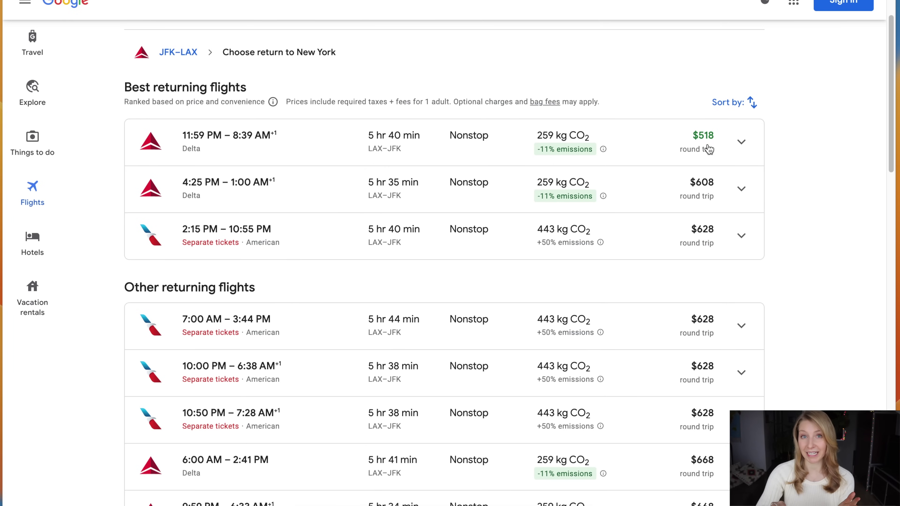
pyautogui.moveTo(185, 146)
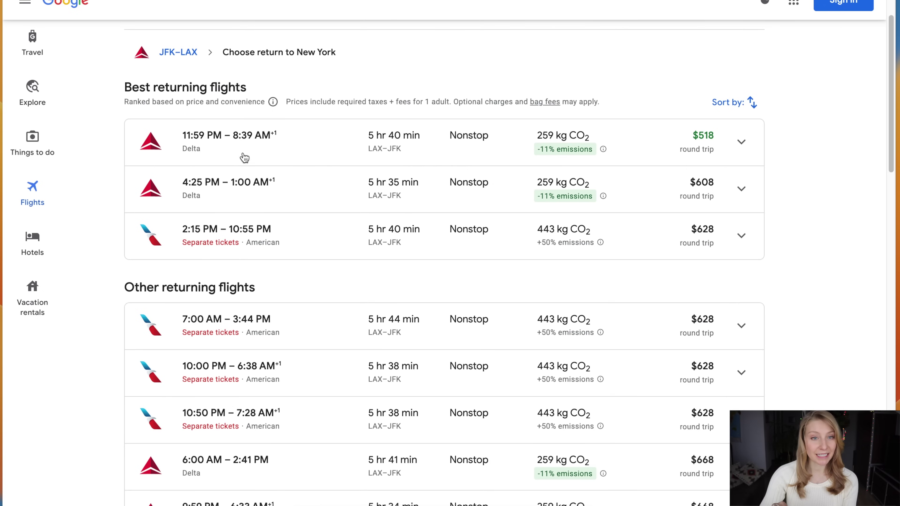
pyautogui.moveTo(243, 144)
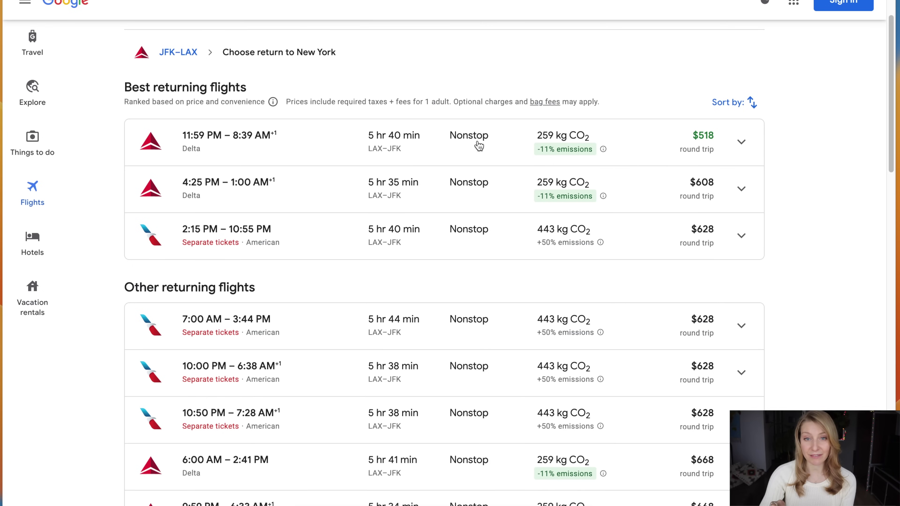
# - Choose the 11:59 PM Delta return flight and review its Overnight warning
pyautogui.click(358, 140)
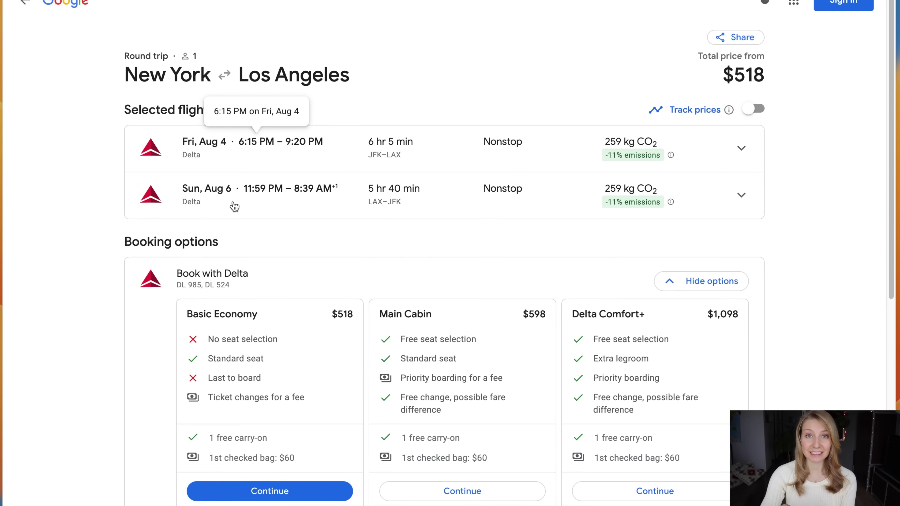
pyautogui.click(740, 195)
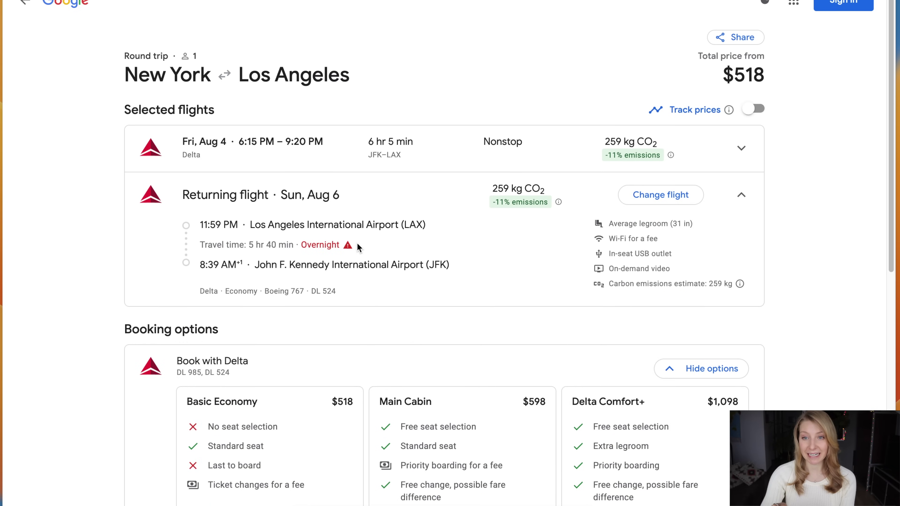
pyautogui.moveTo(358, 247); pyautogui.dragTo(297, 245)
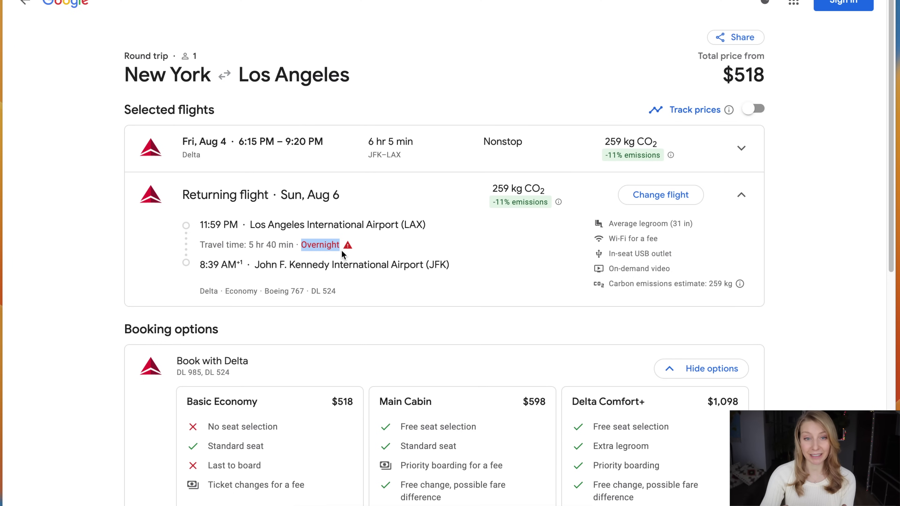
# - Book the $518 Basic Economy fare through Delta
pyautogui.click(795, 258)
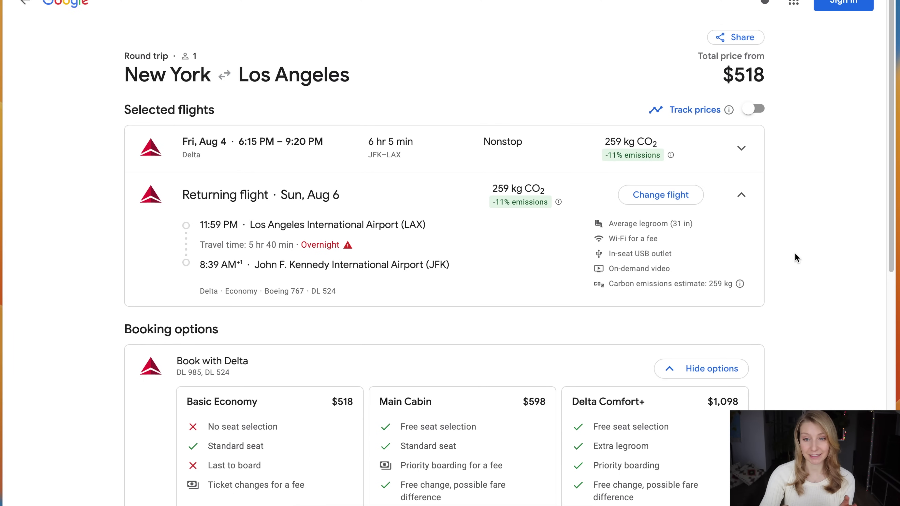
pyautogui.scroll(-5, 795, 258)
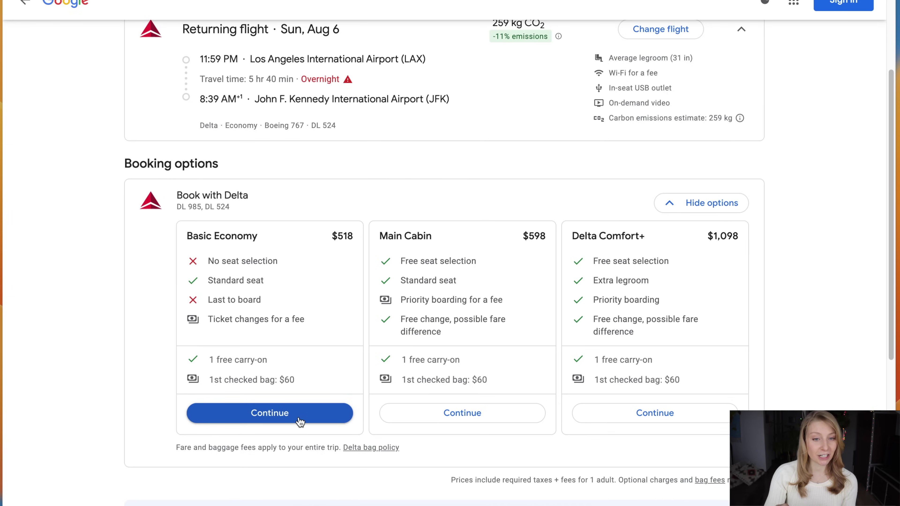
pyautogui.click(304, 412)
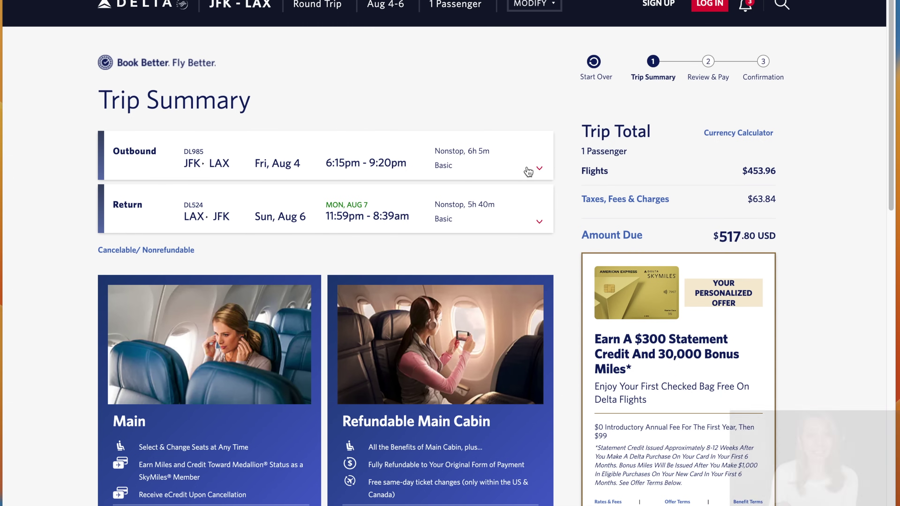
# - Expand the outbound and return flight details in Trip Summary, then continue to Review & Pay
pyautogui.click(535, 170)
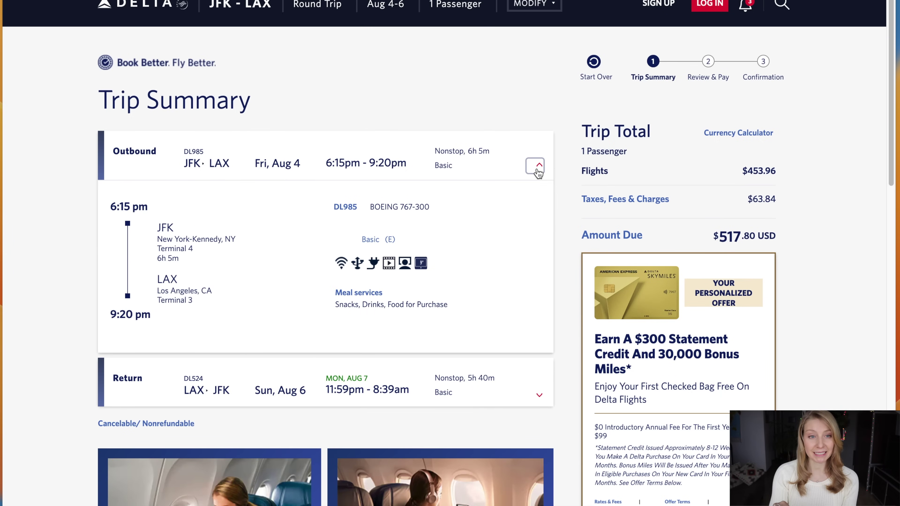
pyautogui.click(539, 397)
pyautogui.scroll(-2, 540, 400)
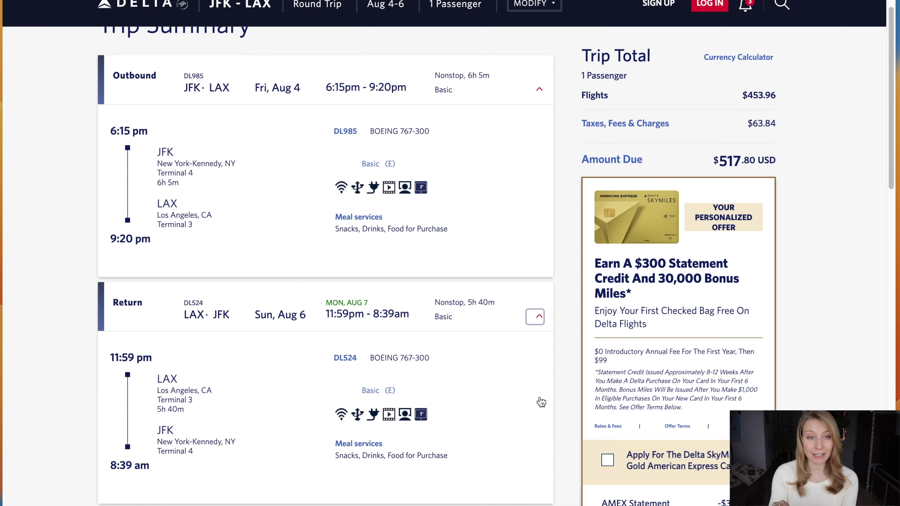
pyautogui.scroll(1, 541, 402)
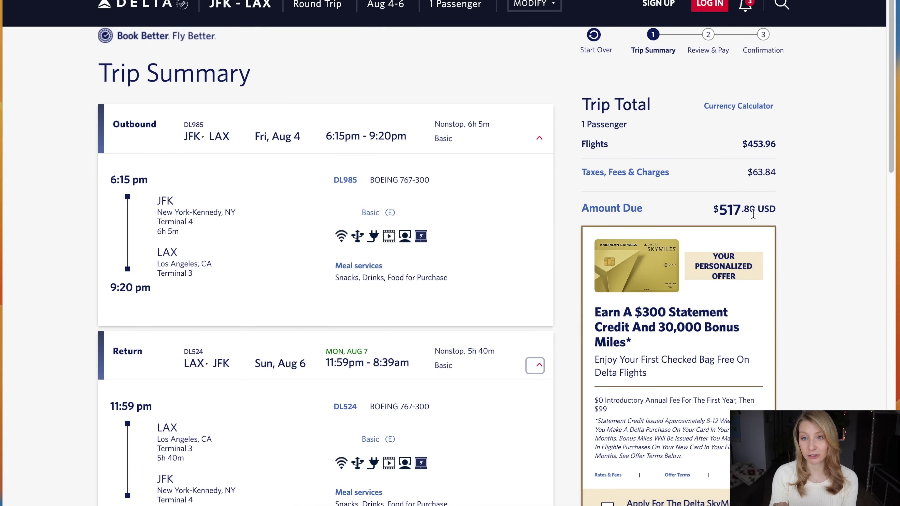
pyautogui.scroll(-1, 749, 214)
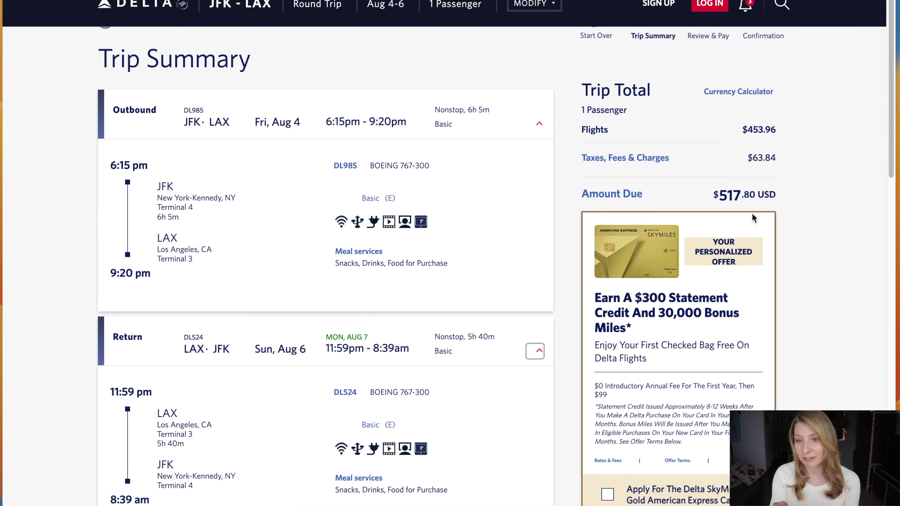
pyautogui.scroll(-7, 752, 213)
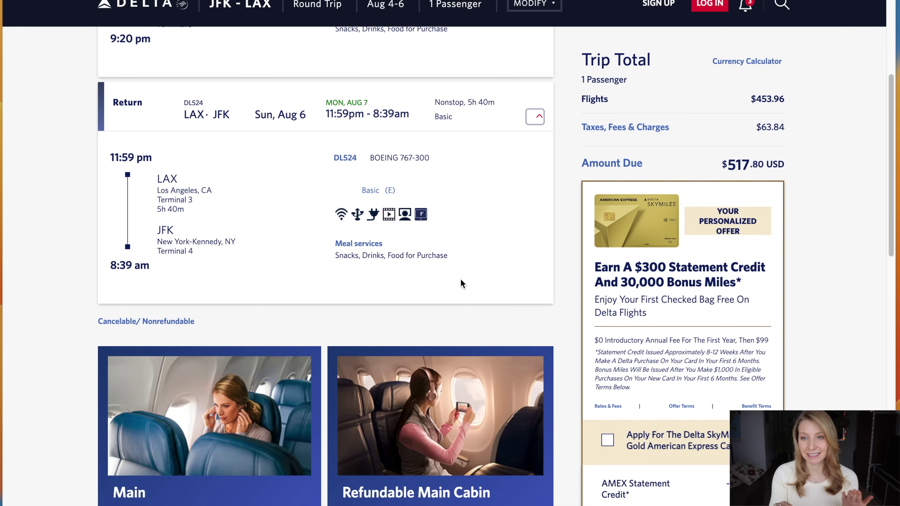
pyautogui.scroll(-6, 462, 283)
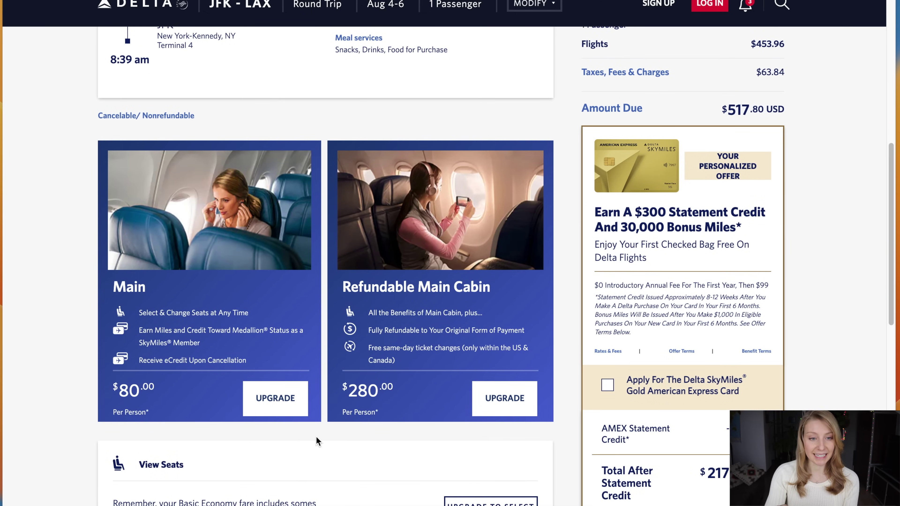
pyautogui.scroll(-1, 381, 463)
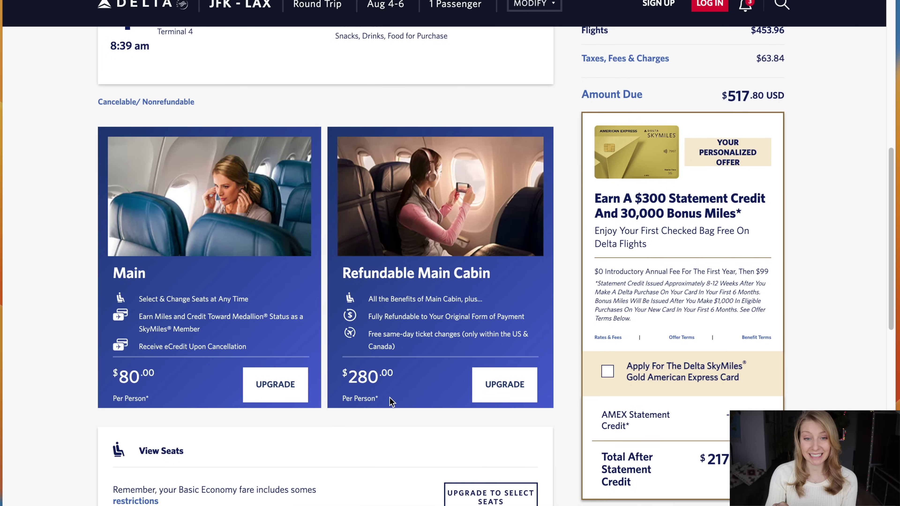
pyautogui.scroll(-4, 391, 402)
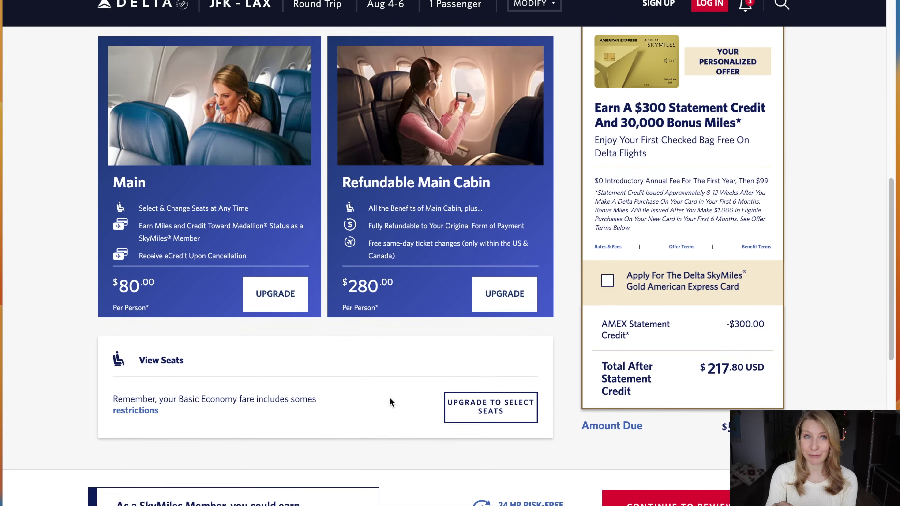
pyautogui.scroll(-2, 391, 402)
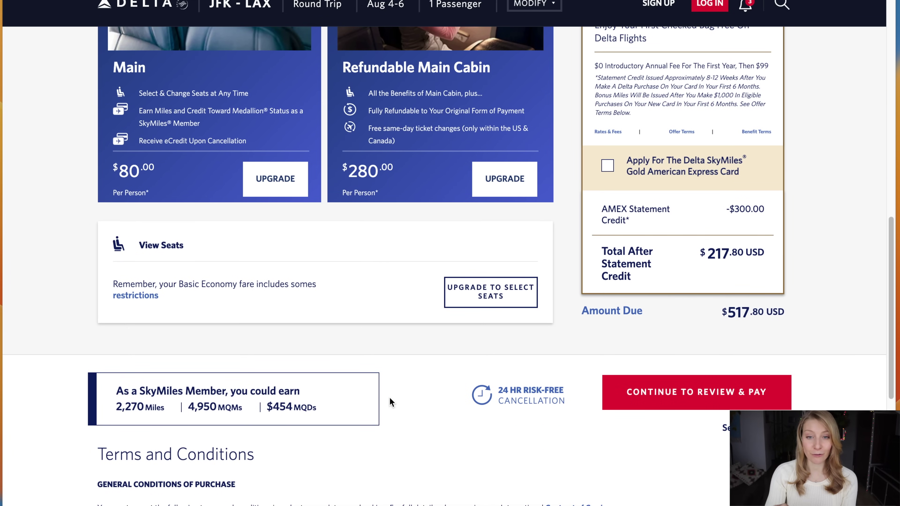
pyautogui.click(652, 400)
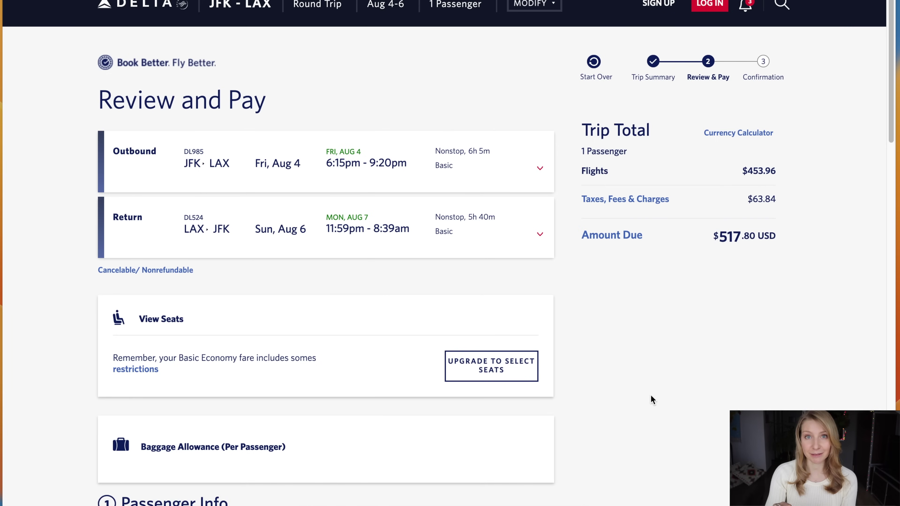
# - Scroll past seats and baggage allowance to the $34.95 Trip Protection offer
pyautogui.scroll(-2, 428, 261)
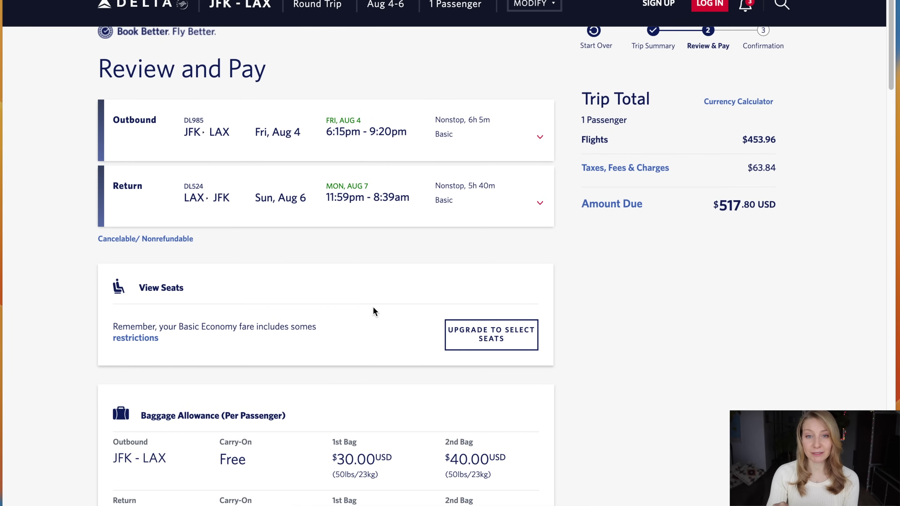
pyautogui.scroll(-3, 373, 308)
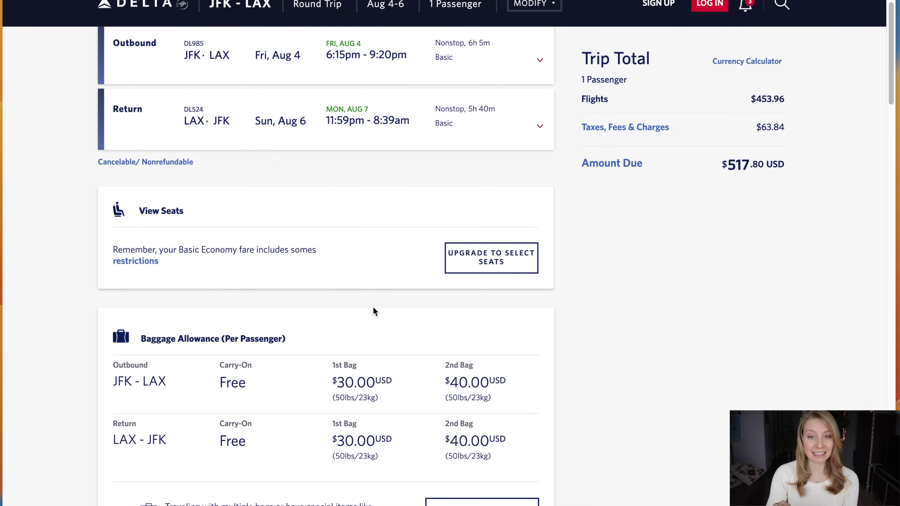
pyautogui.scroll(-2, 373, 307)
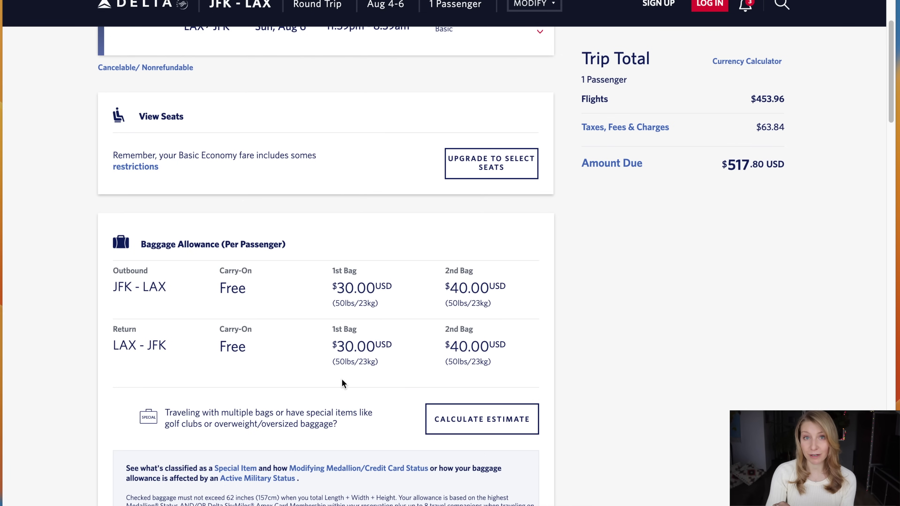
pyautogui.scroll(-10, 328, 322)
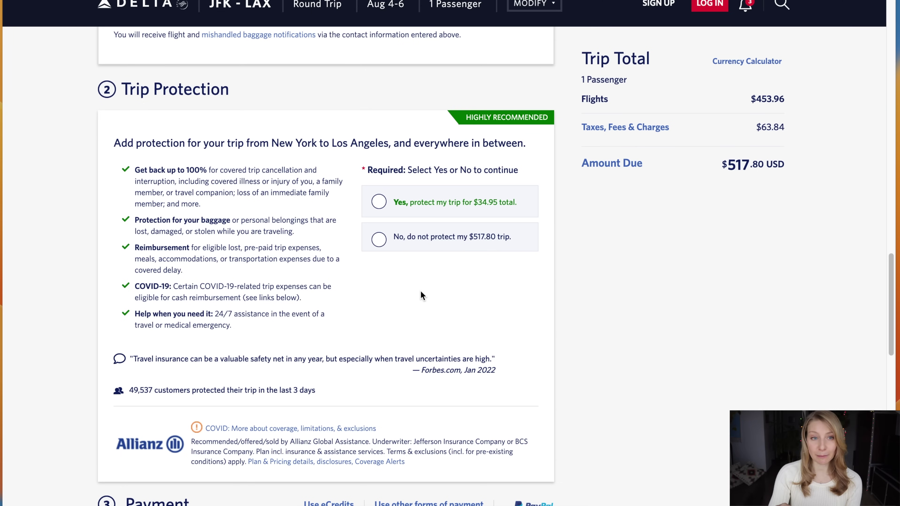
# - Decline trip protection for the $517.80 trip
pyautogui.click(378, 241)
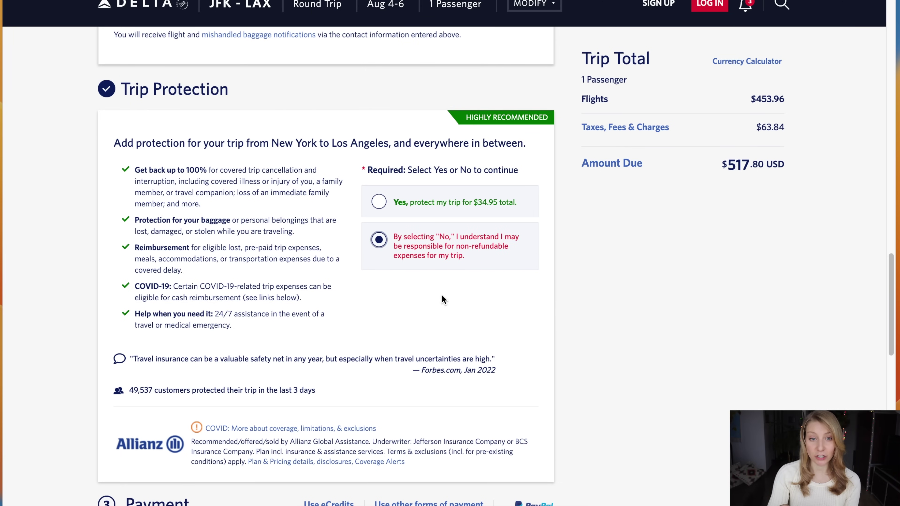
pyautogui.scroll(-1, 442, 297)
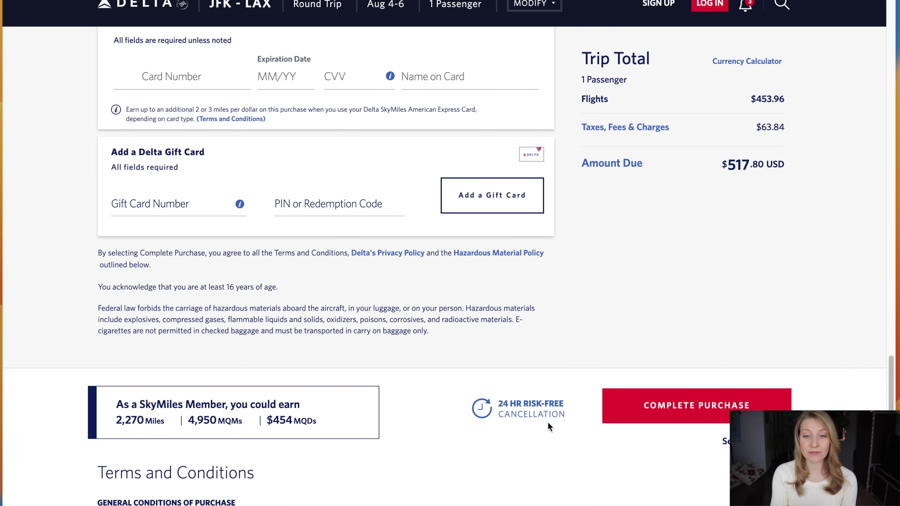
# - Complete the purchase of the $517.80 JFK–LAX round trip
pyautogui.click(535, 413)
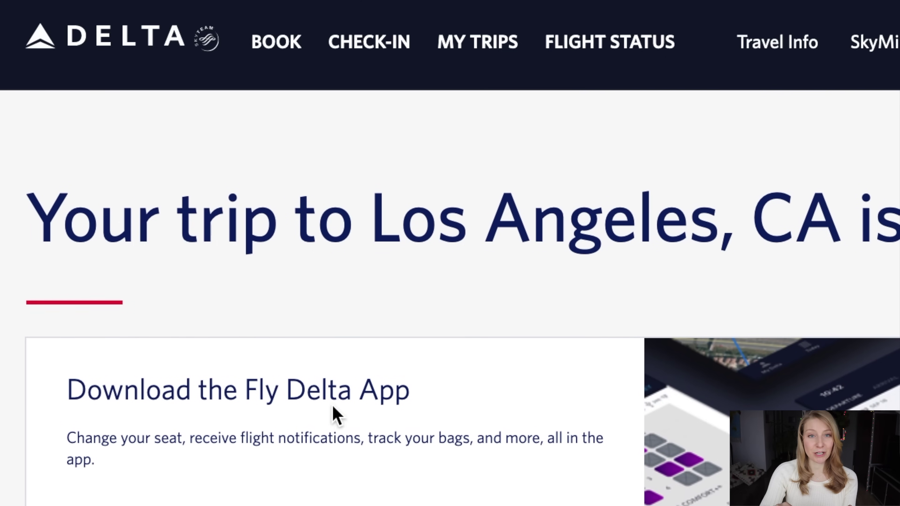
# - Find the booking in My Trips by pasting its confirmation number
pyautogui.click(409, 10)
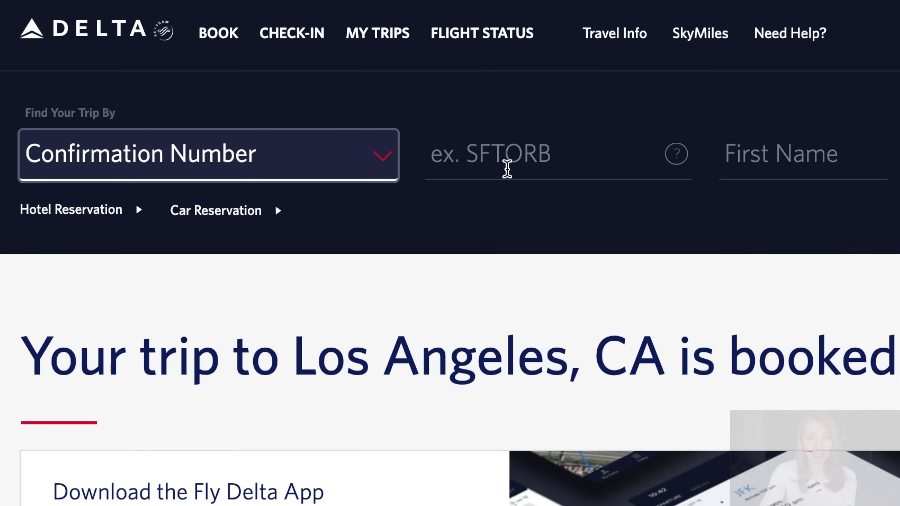
pyautogui.click(639, 215)
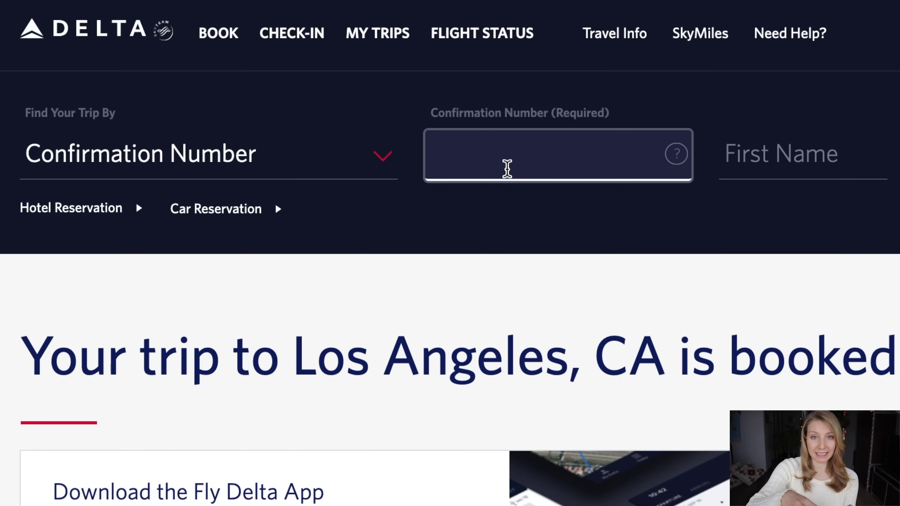
pyautogui.write('GMJGOP')
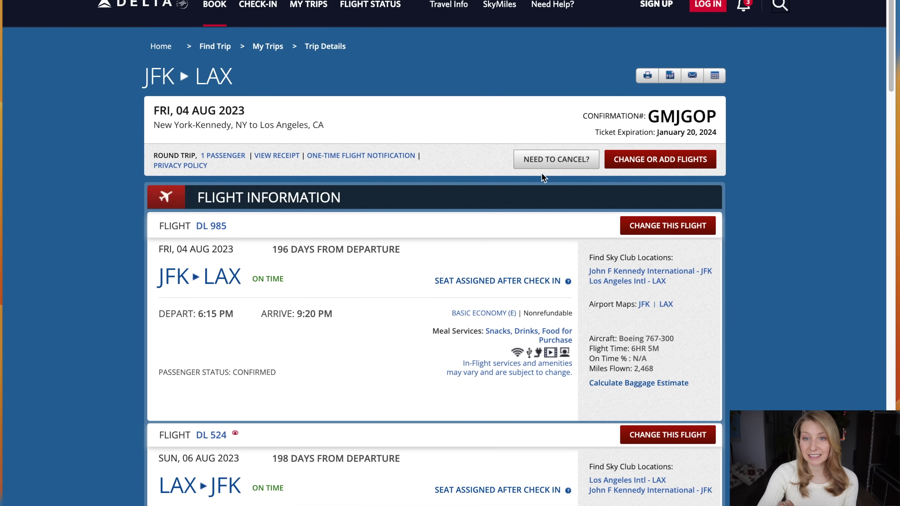
# - Cancel the trip and request a refund to the original payment
pyautogui.click(557, 159)
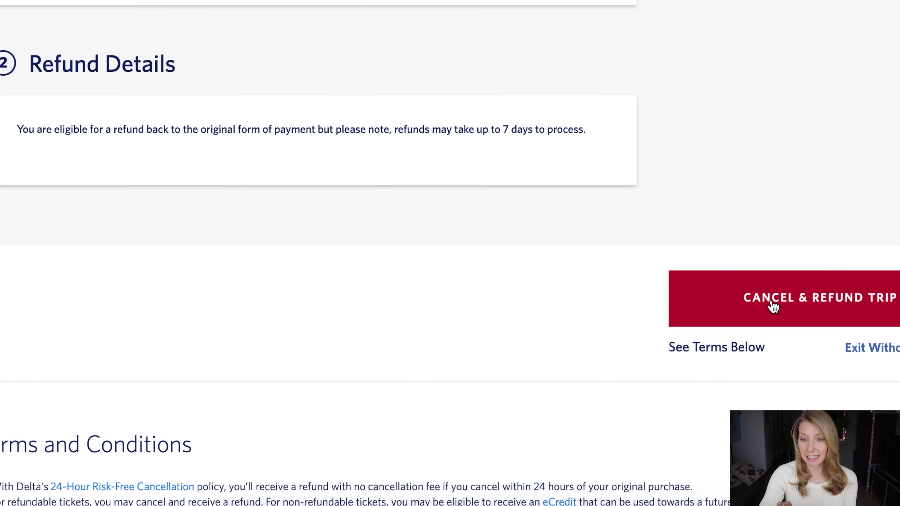
pyautogui.click(774, 312)
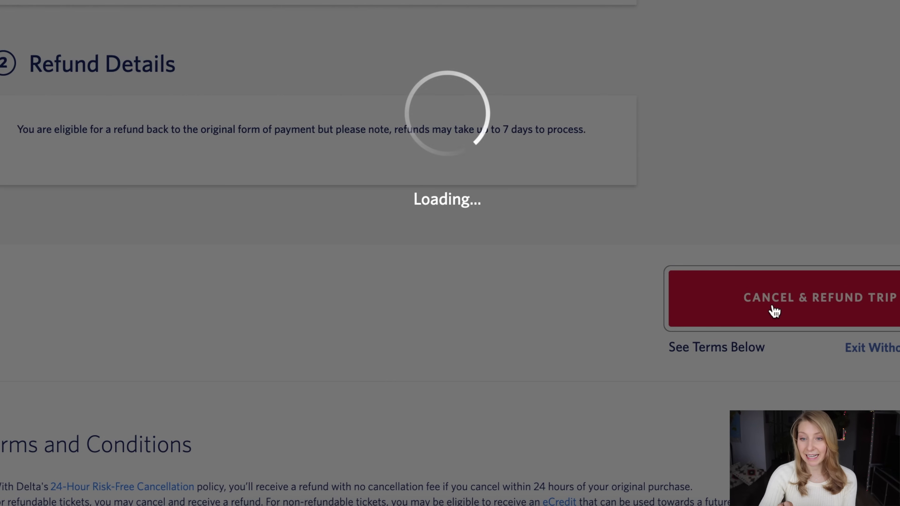